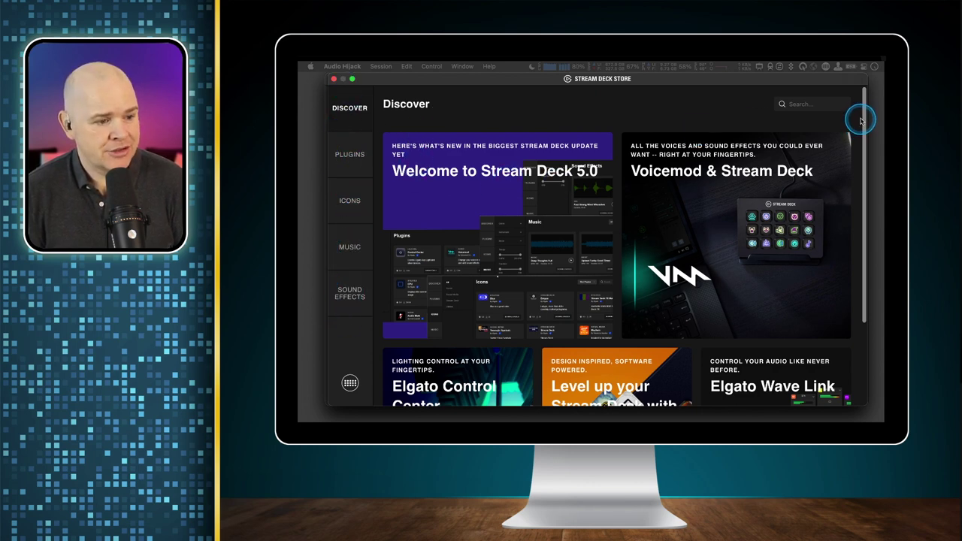
left_click(480, 198)
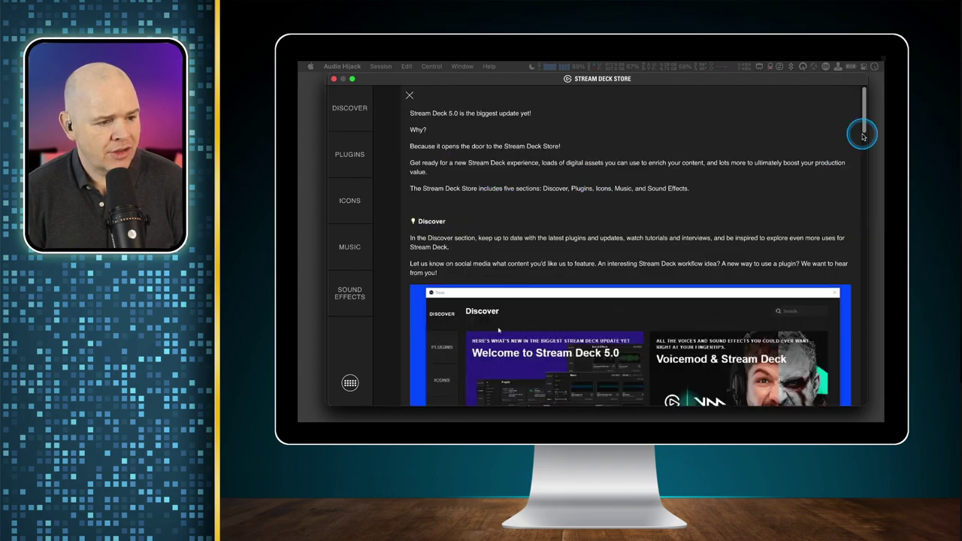
left_click_drag(864, 110, 360, 113)
scroll(398, 97, "up", 10)
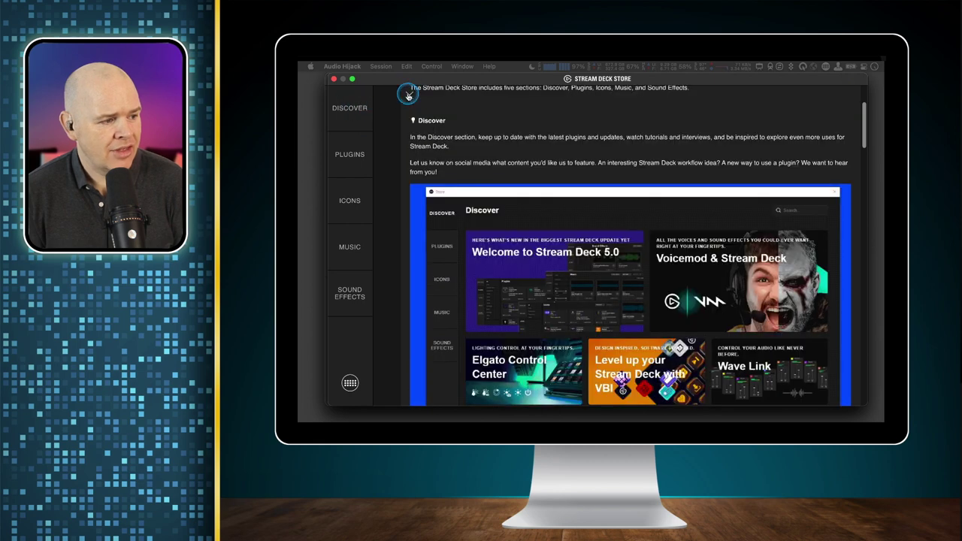
left_click(407, 95)
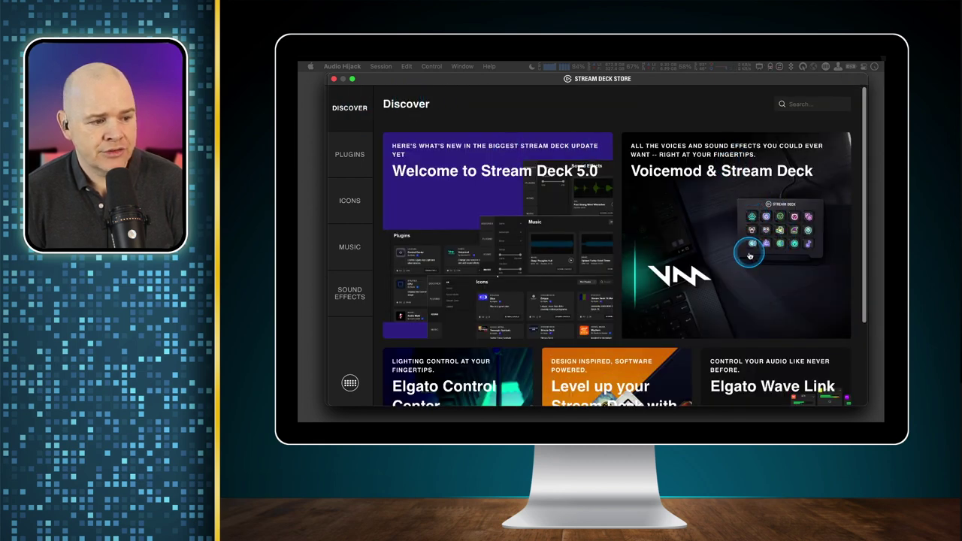
scroll(749, 256, "down", 2)
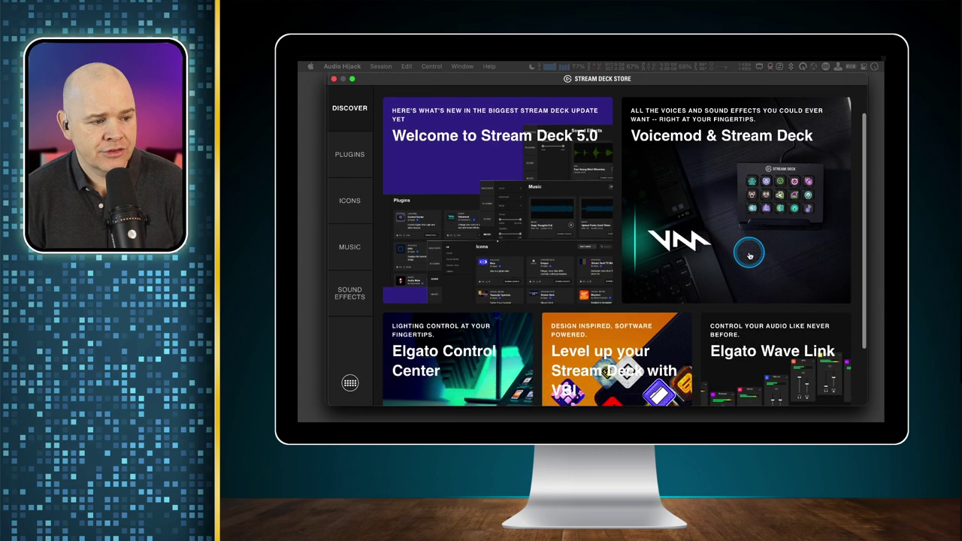
scroll(749, 257, "down", 1)
scroll(599, 245, "down", 3)
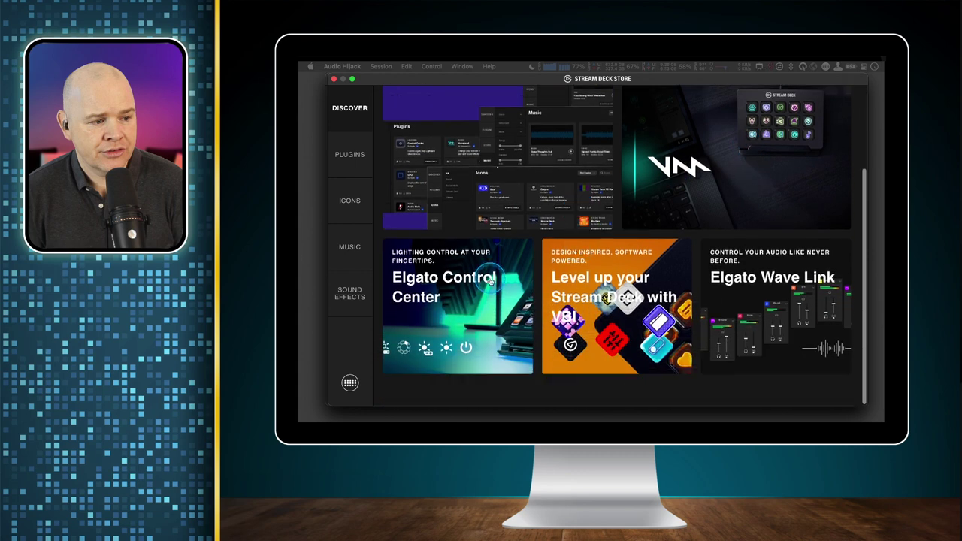
left_click(791, 295)
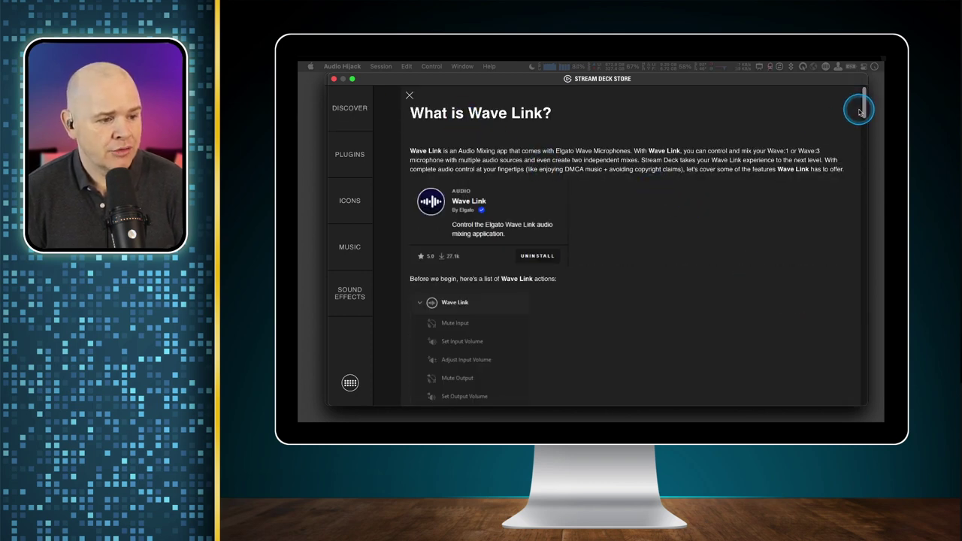
mouse_move(859, 112)
left_mouse_down()
mouse_move(861, 161)
mouse_move(856, 98)
left_mouse_up()
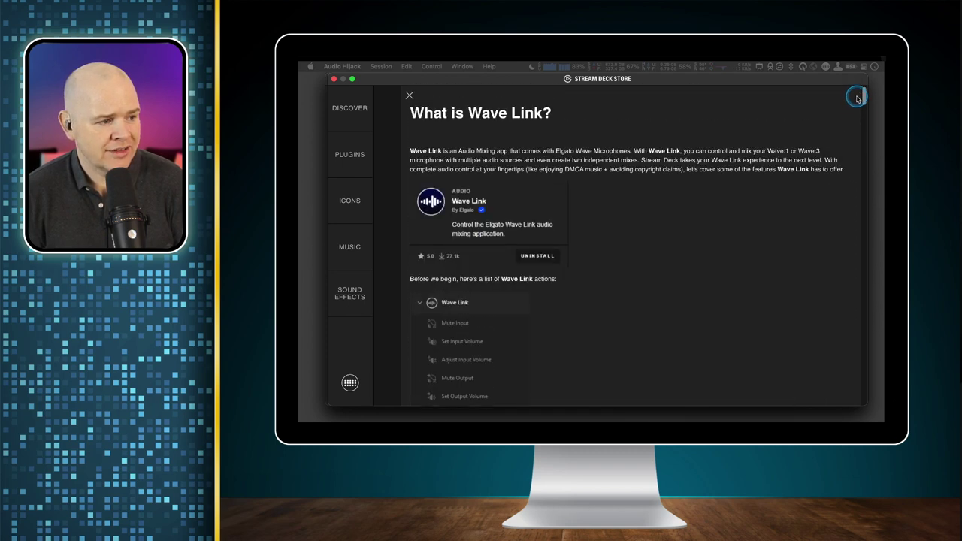
left_click(409, 96)
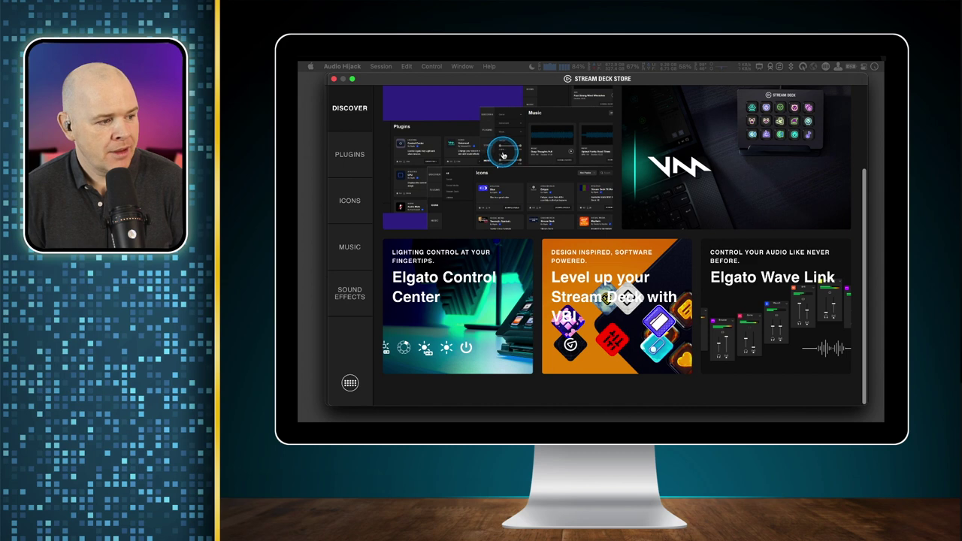
left_click(351, 155)
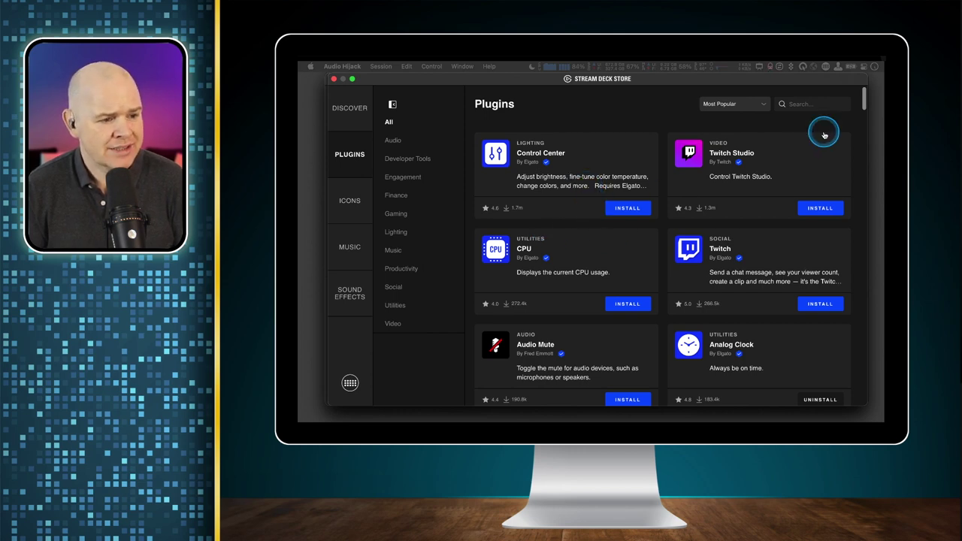
Step: Filter the Store's plugins to Audio, scroll through them, then go to the Icons section
left_click_drag(862, 95, 864, 148)
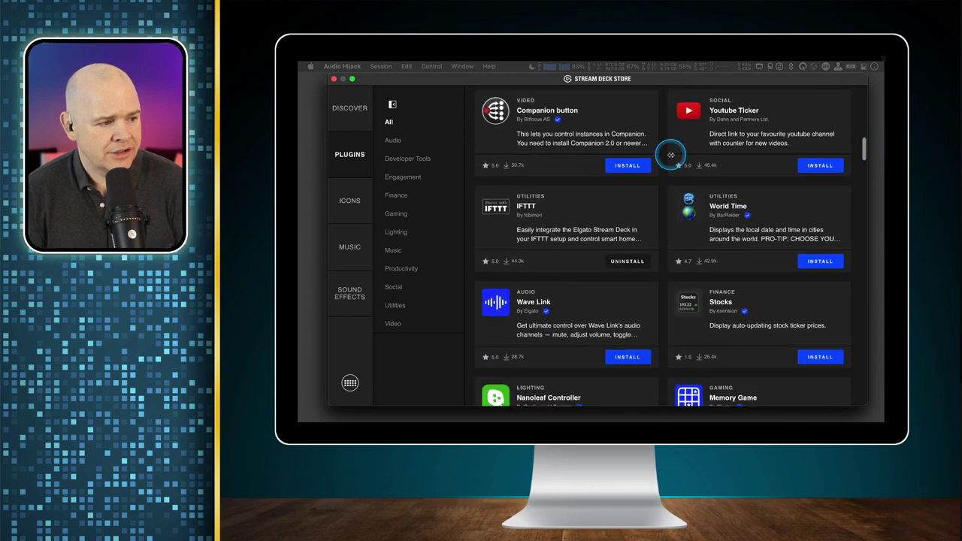
left_click(392, 141)
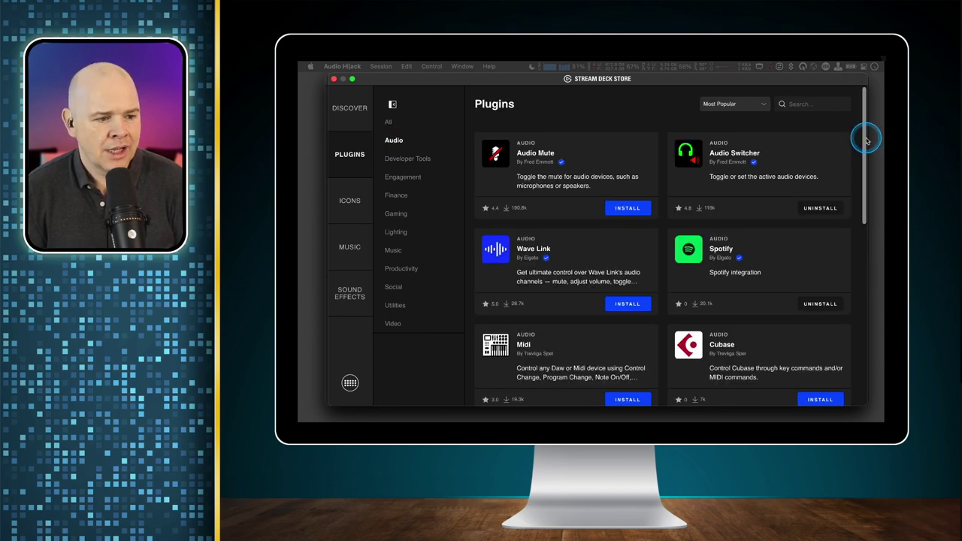
left_click_drag(861, 150, 815, 249)
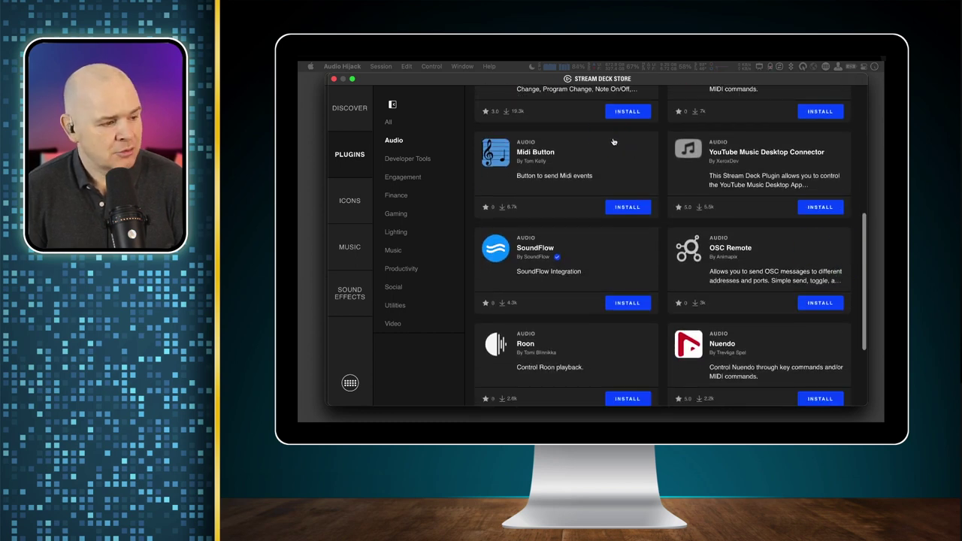
left_click(349, 202)
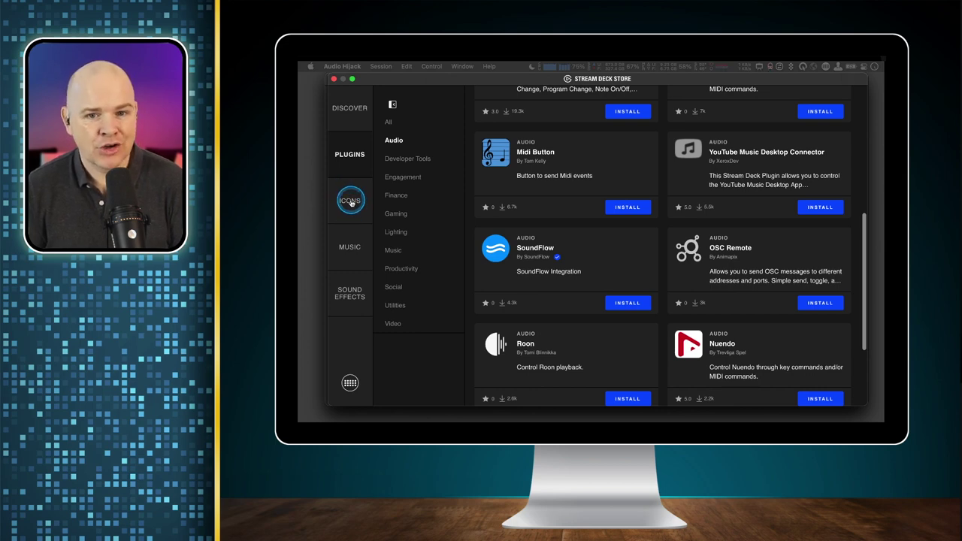
left_click(351, 201)
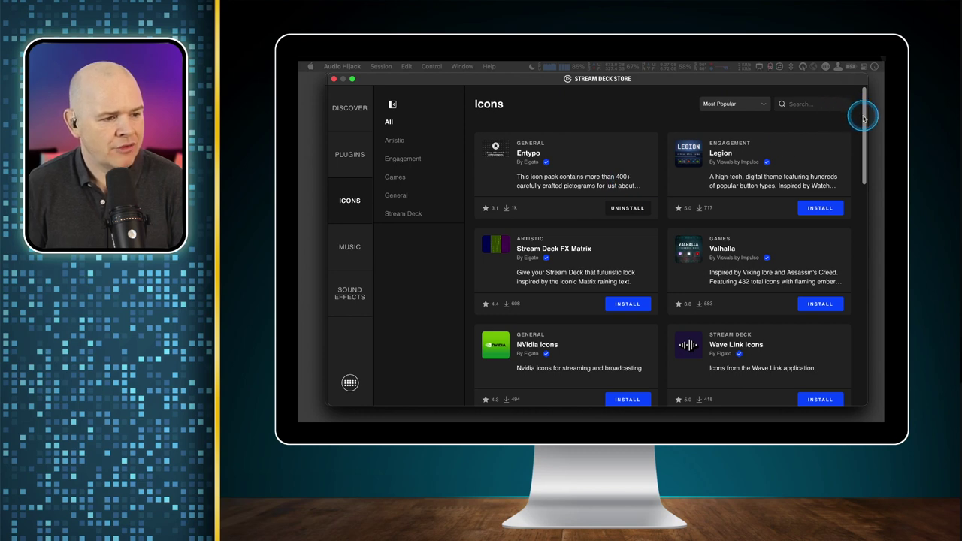
Step: Scroll down the Icons section to browse packs such as Legion and Valhalla
scroll(860, 114, "down", 1)
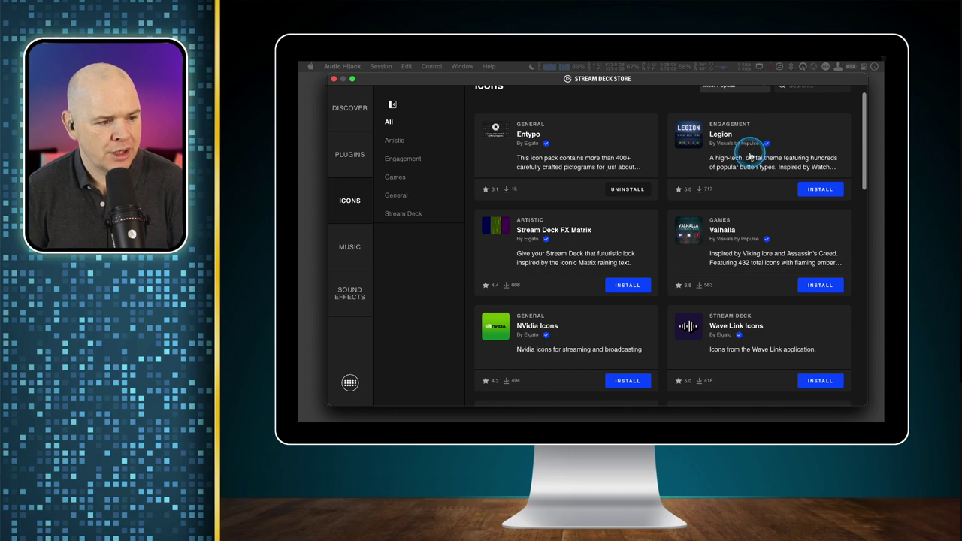
Step: Install the Legion icon pack from its detail page, then return to the Icons list
left_click(700, 137)
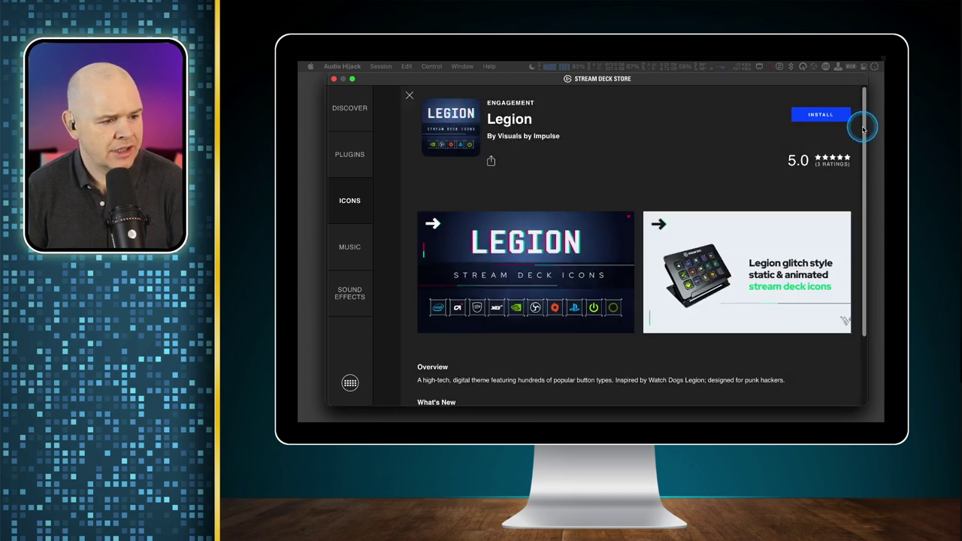
left_click_drag(864, 135, 861, 112)
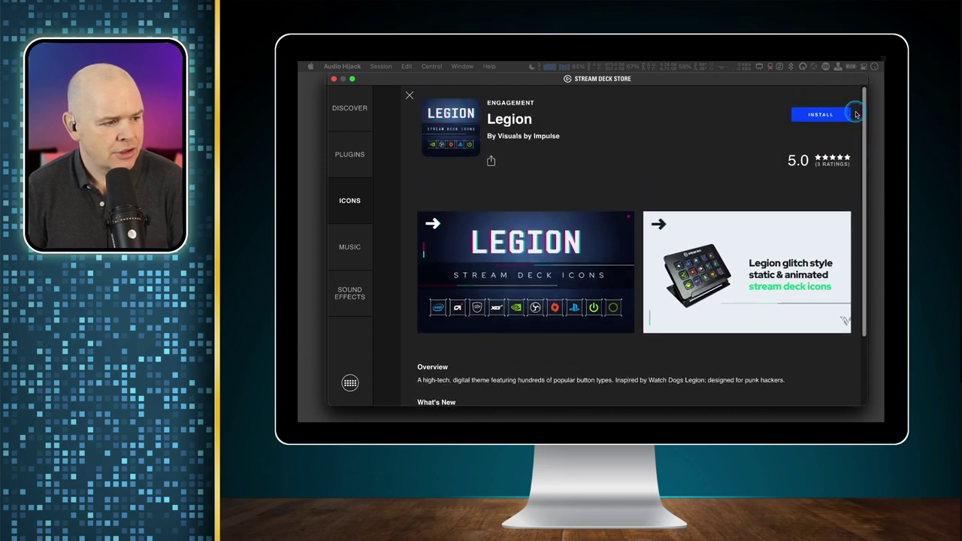
left_click(809, 117)
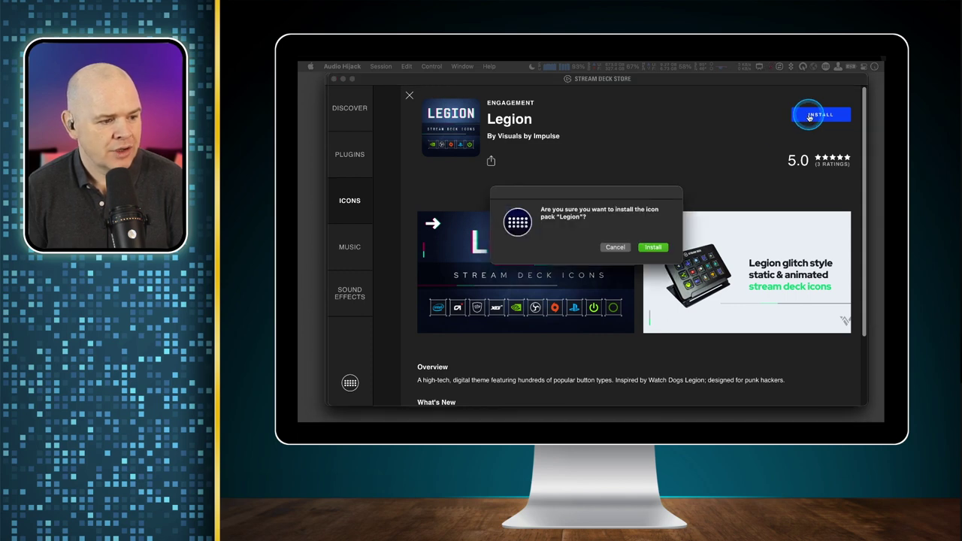
left_click(653, 248)
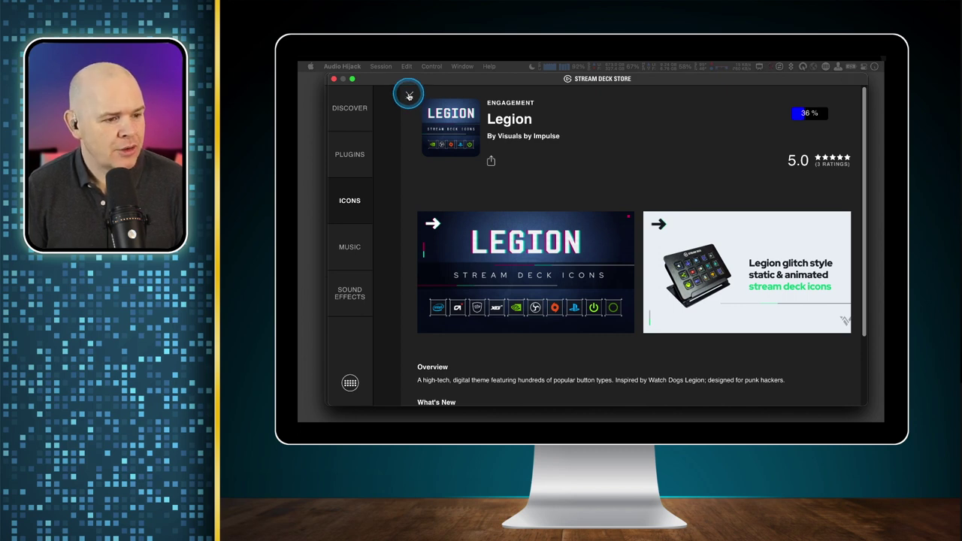
left_click(408, 96)
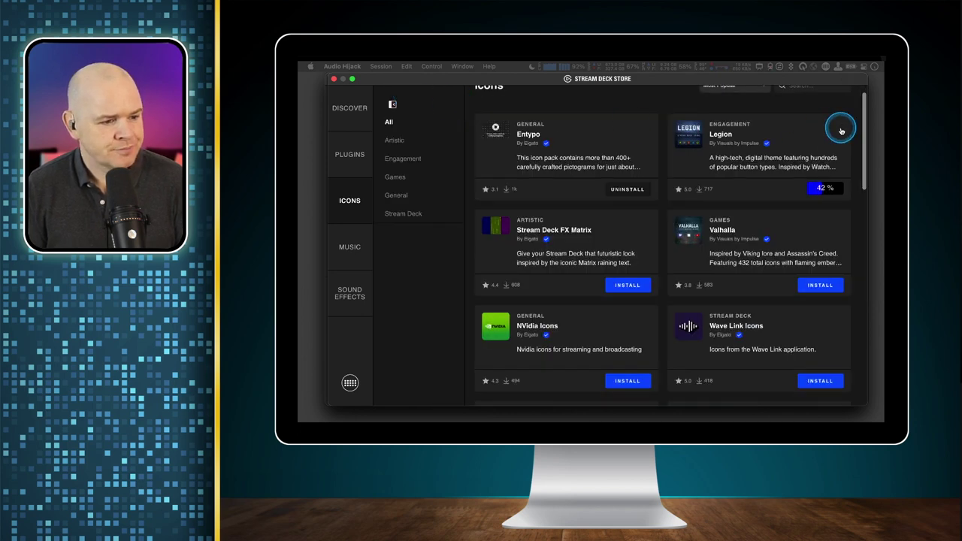
Step: Scroll the Icons list down to the Twemojis packs, then switch the Store to Music
left_click_drag(861, 128, 843, 329)
scroll(843, 330, "down", 3)
scroll(844, 344, "down", 3)
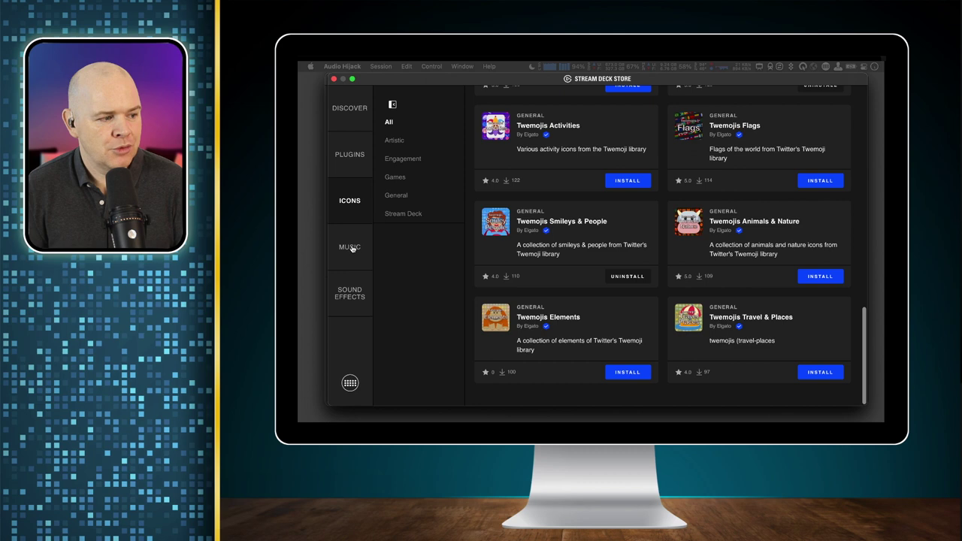
left_click(350, 247)
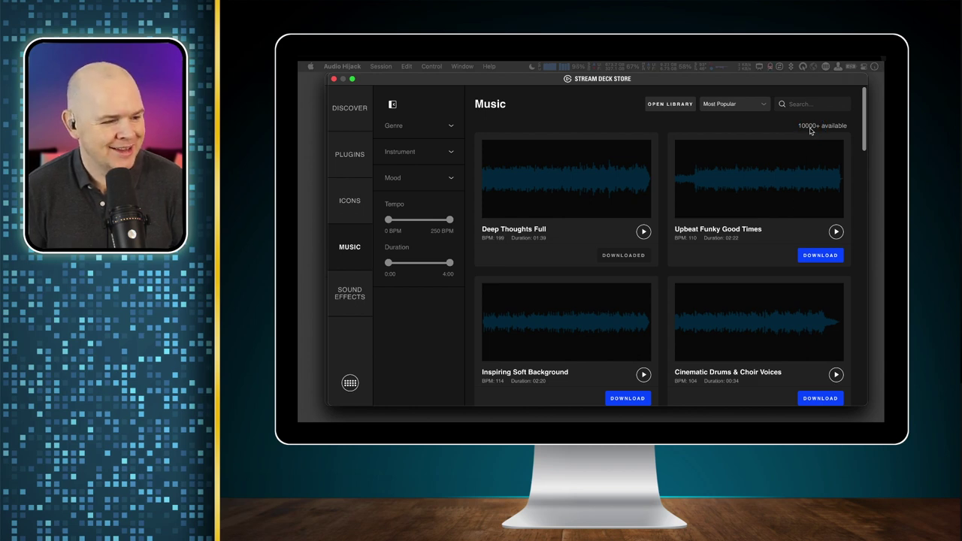
Step: Expand the Genre filter, collapse it again, and expand the Instrument filter
left_click(449, 124)
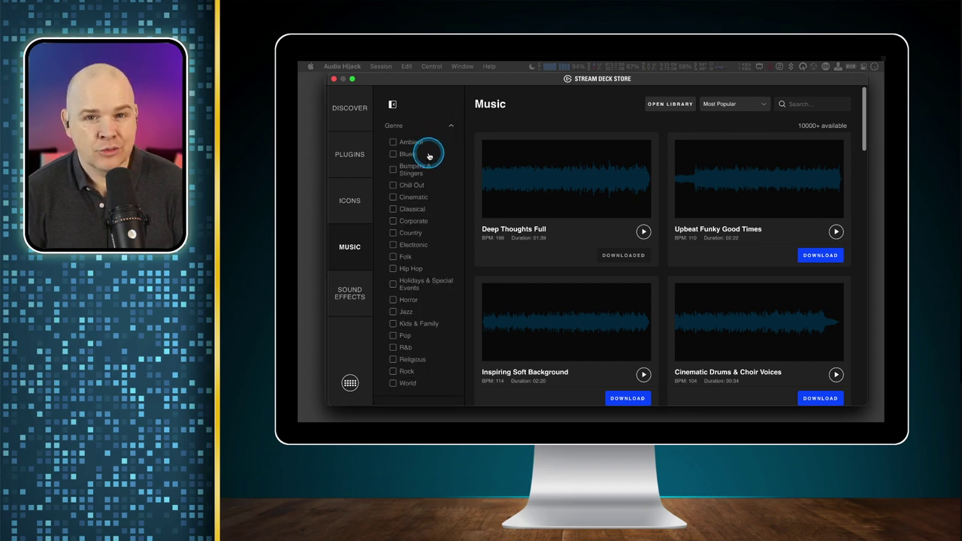
left_click(451, 125)
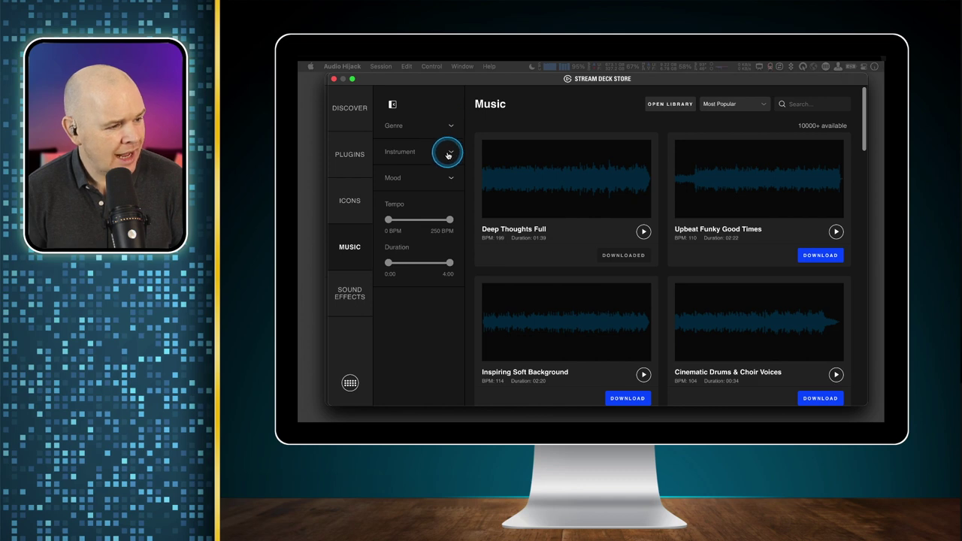
left_click(449, 153)
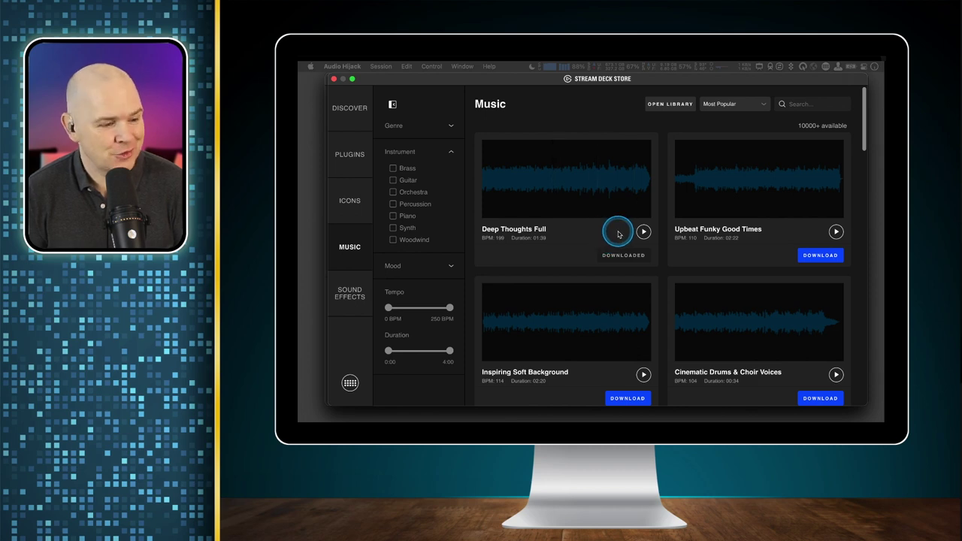
Step: Preview Deep Thoughts Full, Upbeat Funky Good Times and Cinematic Drums & Choir Voices
left_click(835, 233)
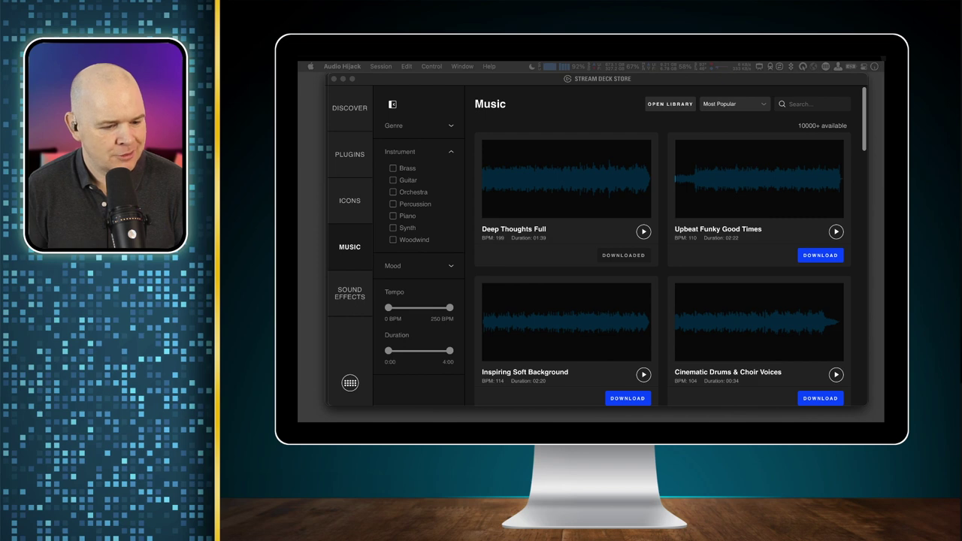
left_click(836, 233)
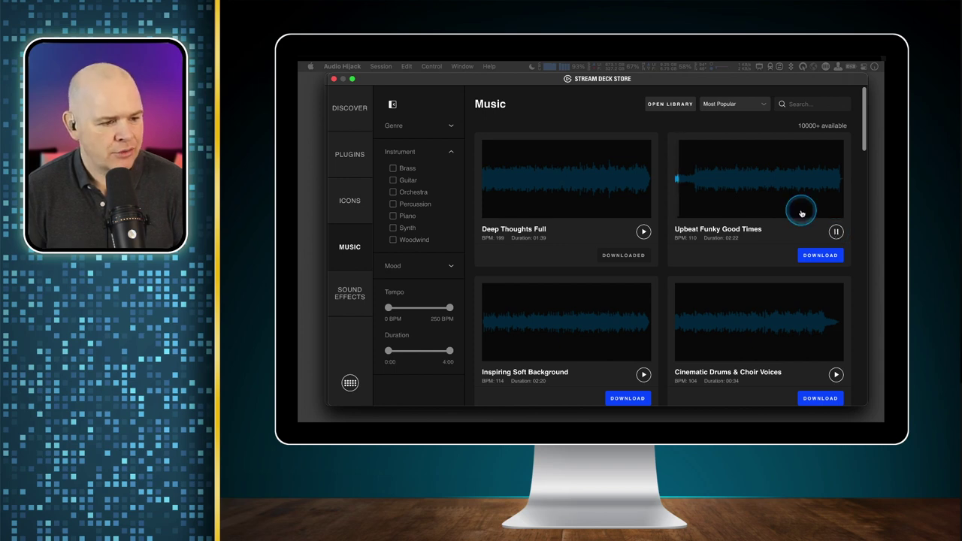
left_click(830, 230)
left_click(837, 376)
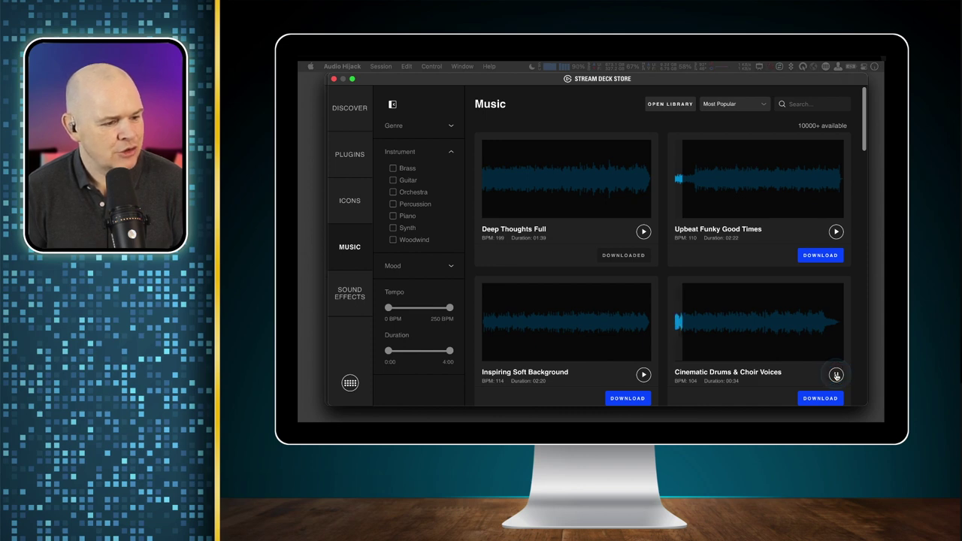
left_click(836, 376)
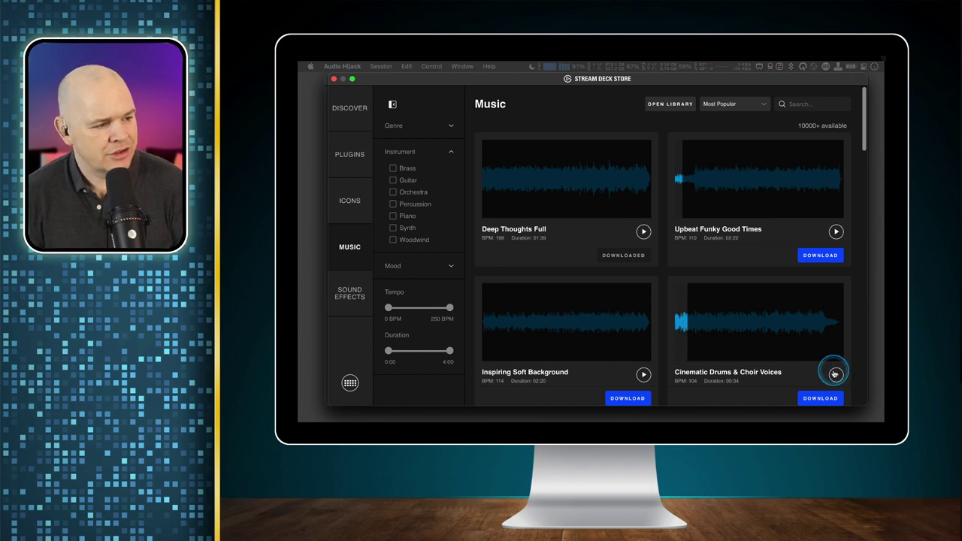
Step: Reopen the Genre filter and download the Upbeat Funky Good Times track
left_click(446, 125)
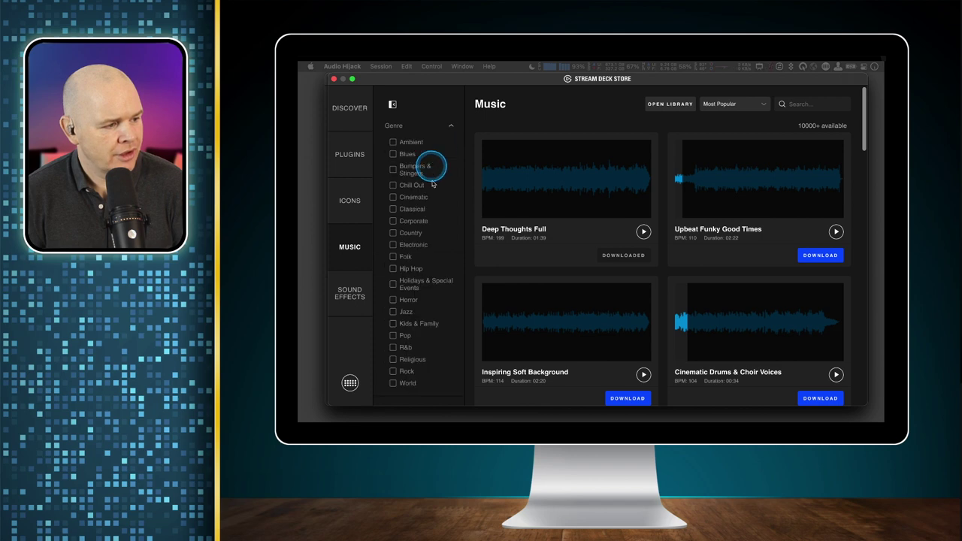
scroll(432, 246, "down", 3)
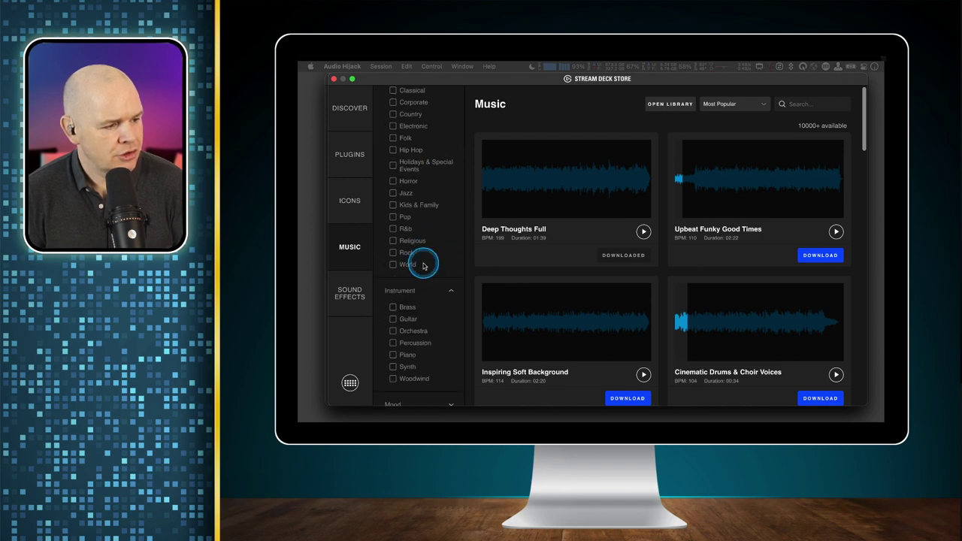
left_click(816, 257)
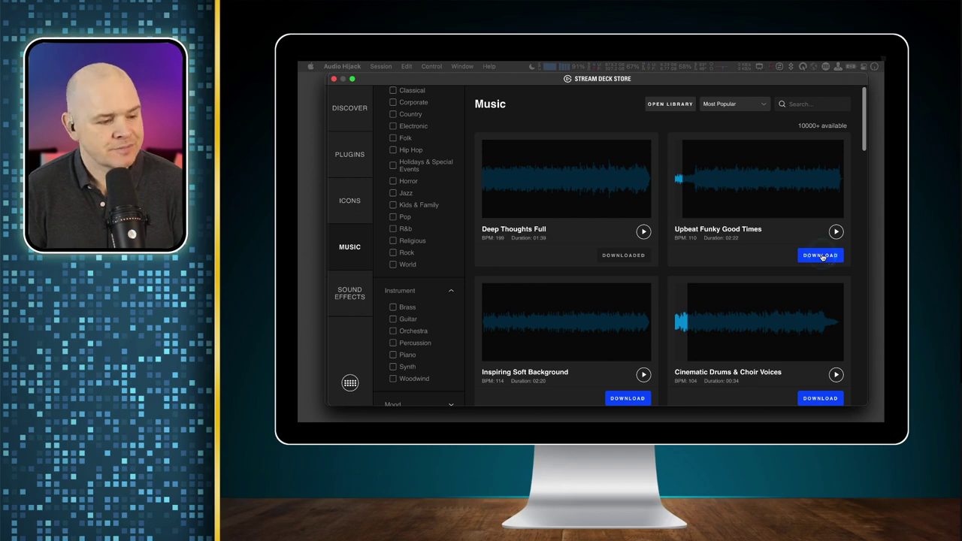
left_click(817, 258)
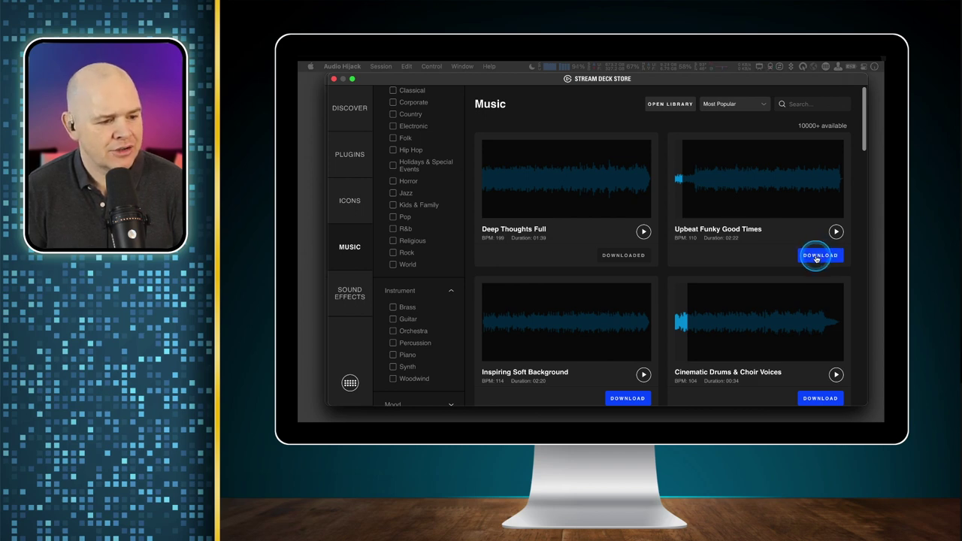